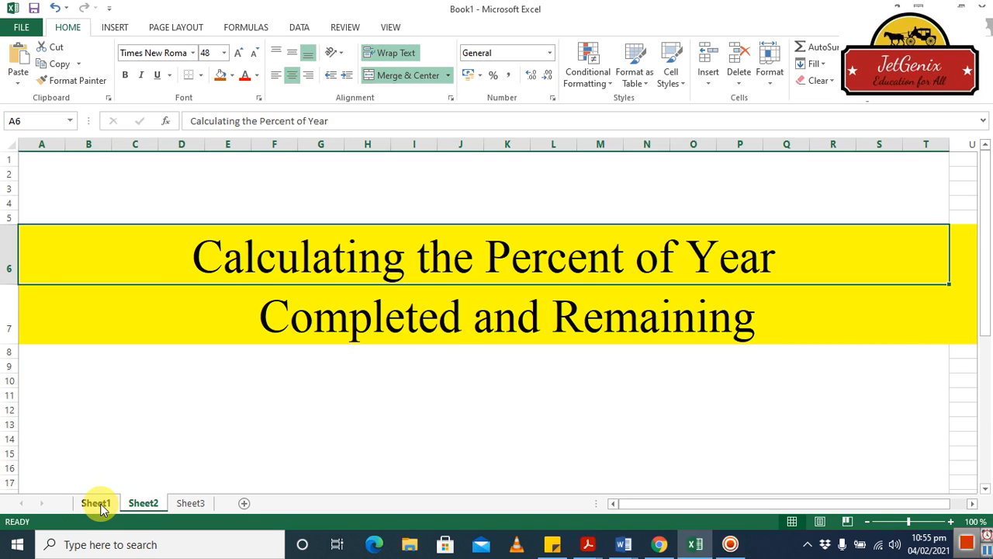
Switch to Sheet1, the Project table with Start Date 01/01/2012 and End Date 30/03/2012.
left_click(99, 505)
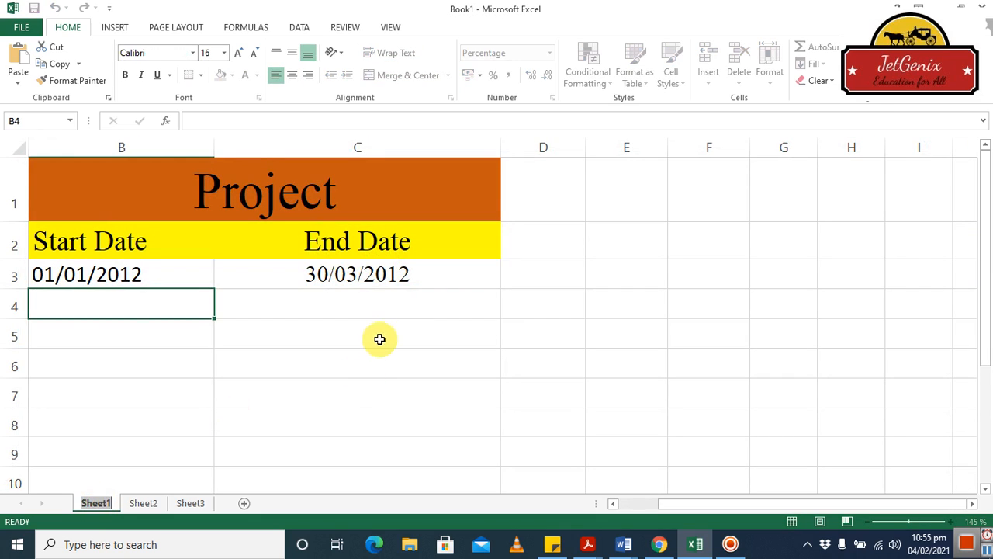
Replace the merged B1 heading 'Project' with 'Year' above the Start Date and End Date columns.
left_click(395, 309)
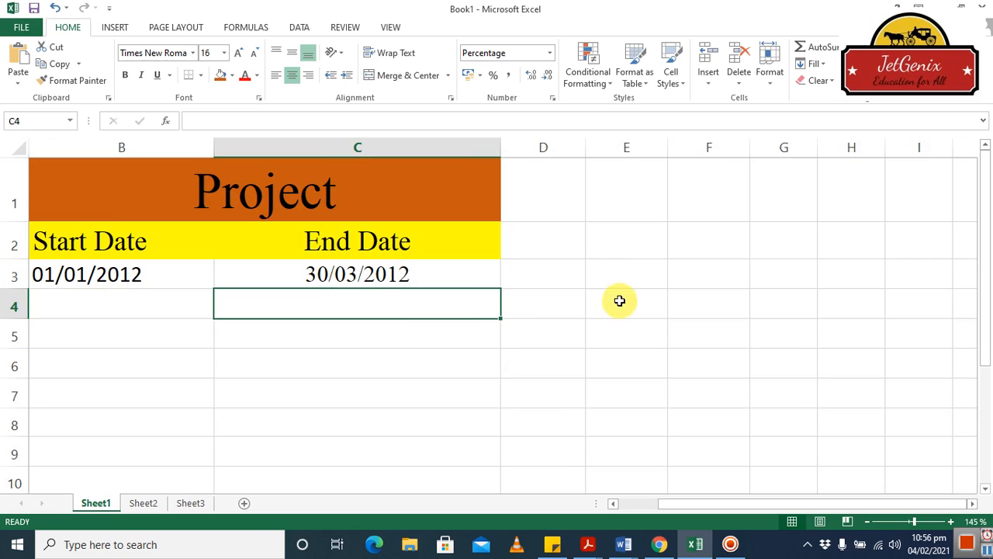
left_click(595, 247)
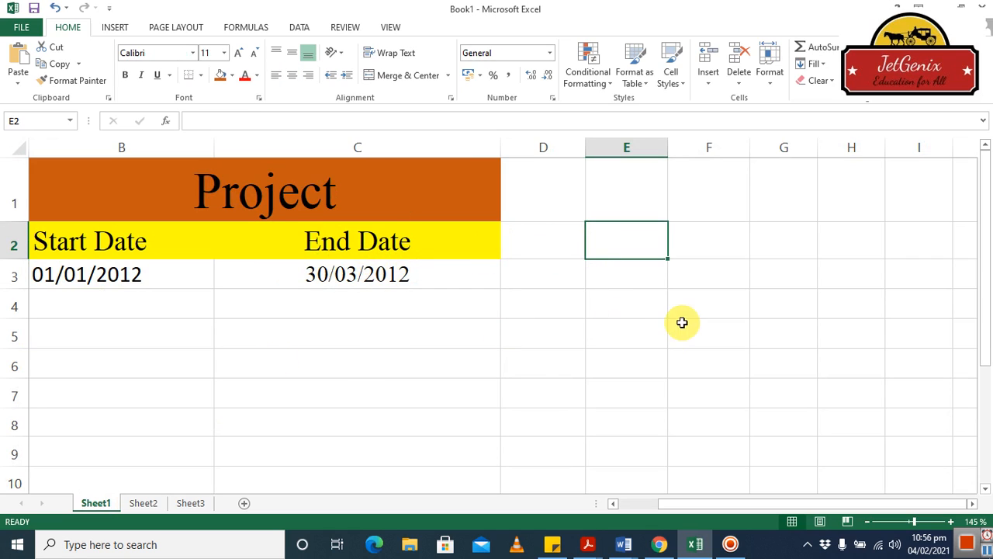
left_click(625, 194)
left_click(722, 194)
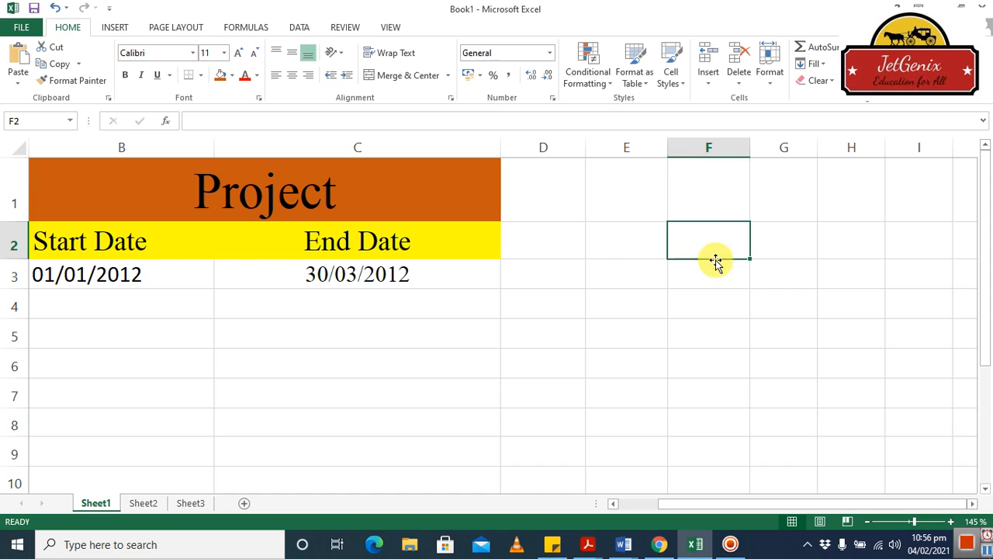
left_click(237, 194)
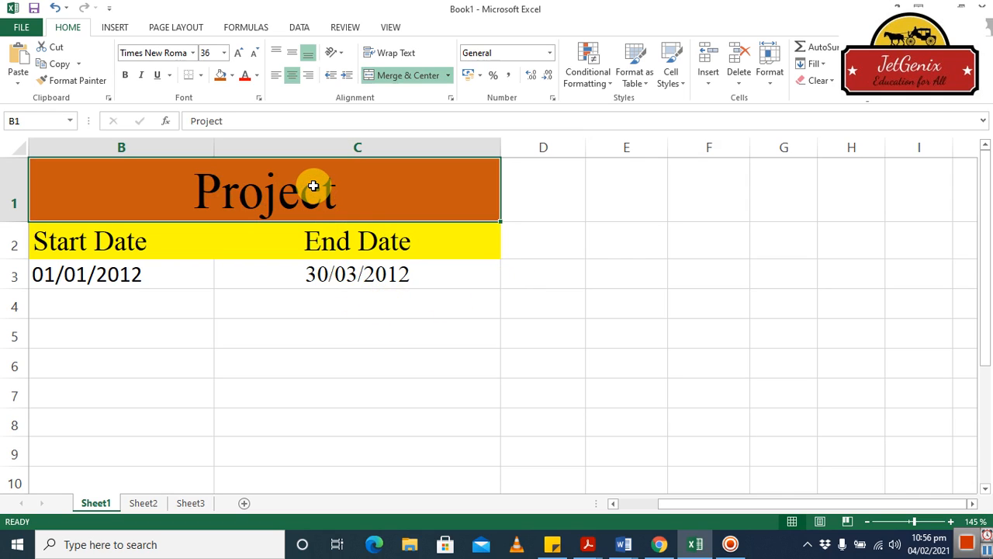
type("Y")
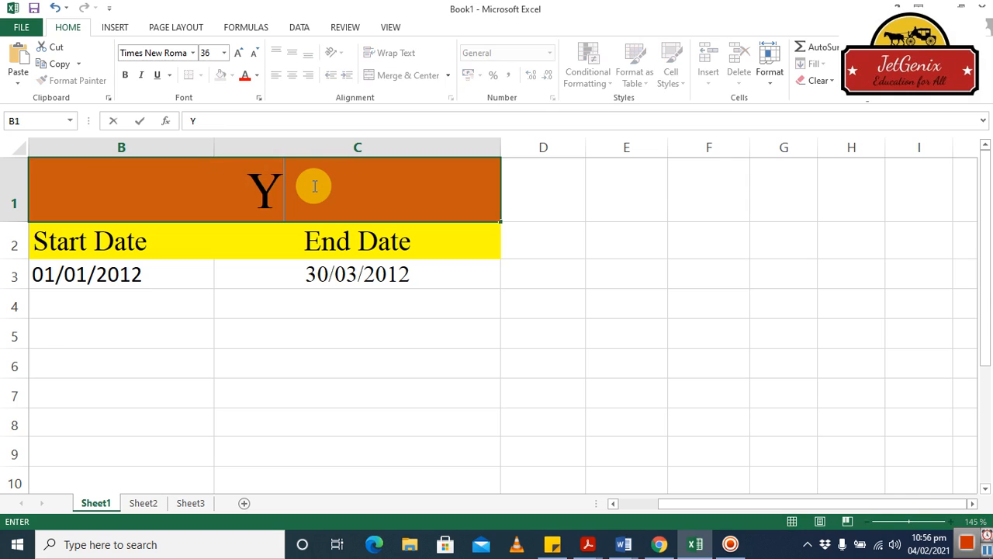
type("ear")
key("Return")
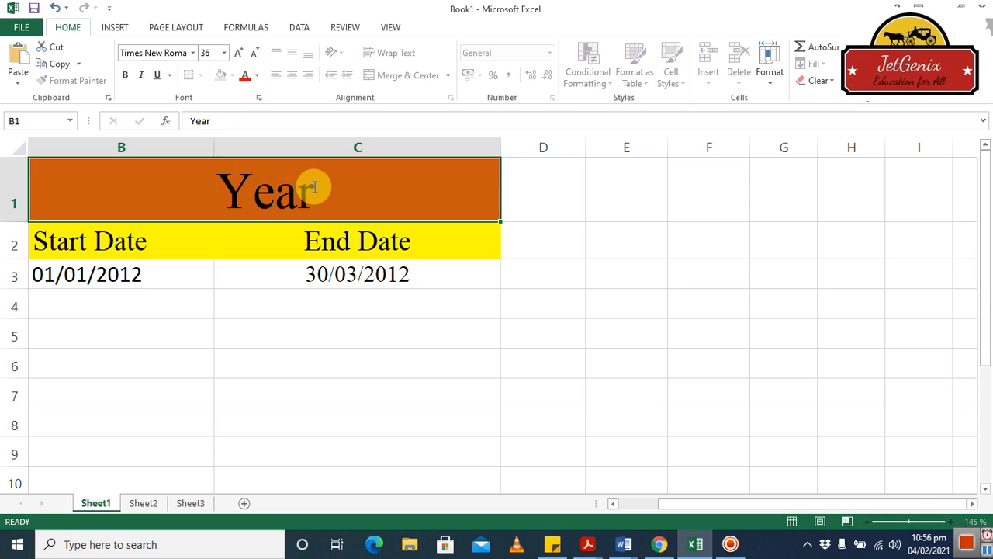
left_click(235, 211)
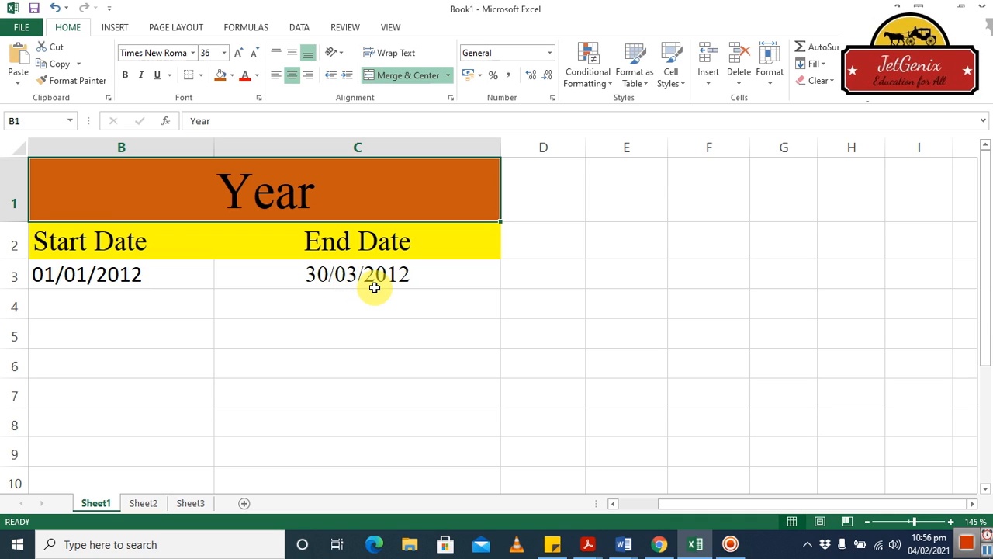
left_click(175, 305)
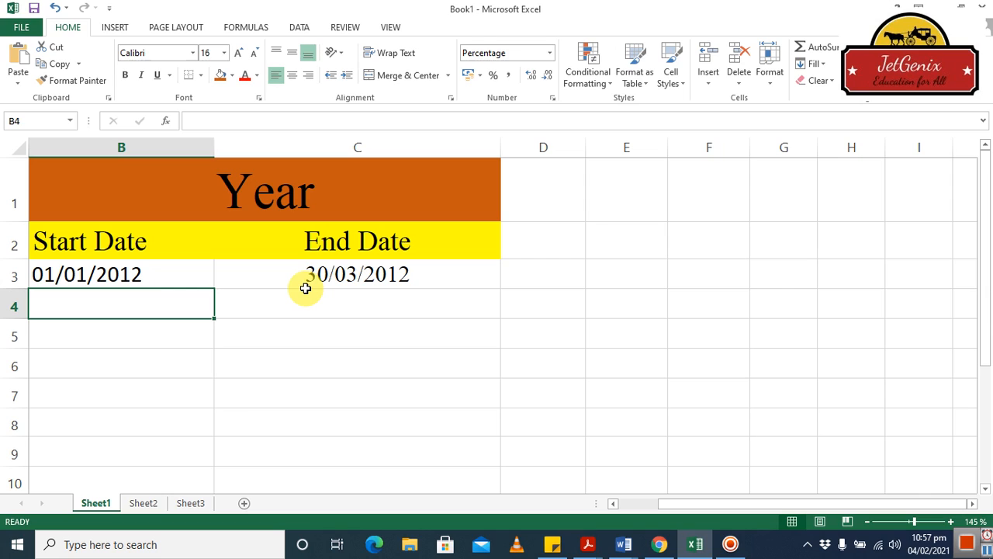
Enter =YEARFRAC(B3,C3) in B4 so it shows 25% of the year completed.
type("=")
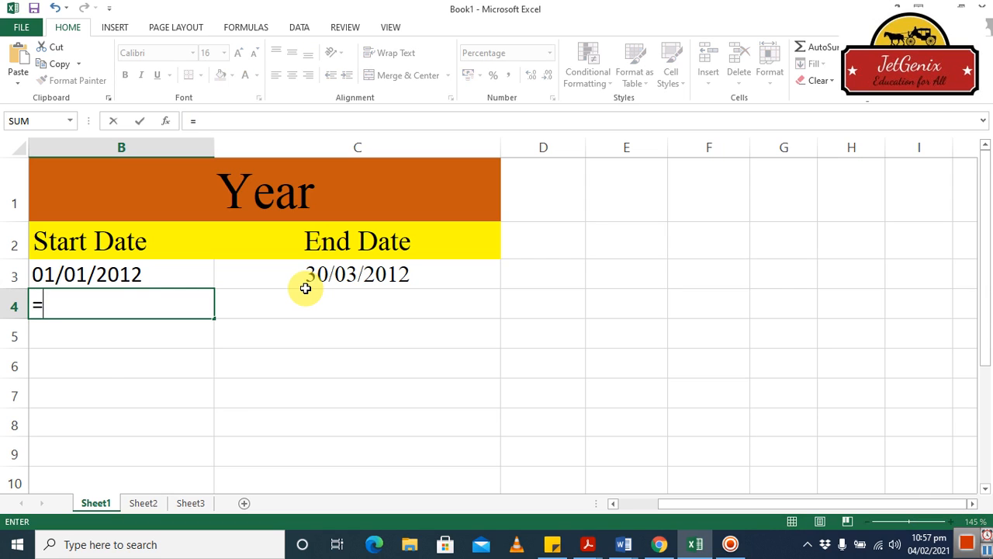
type("year")
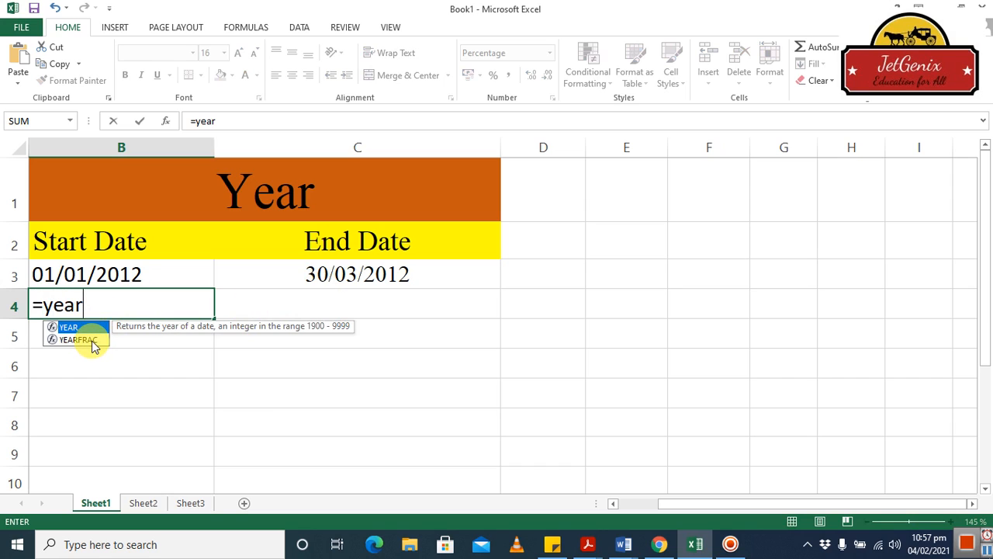
double_click(90, 338)
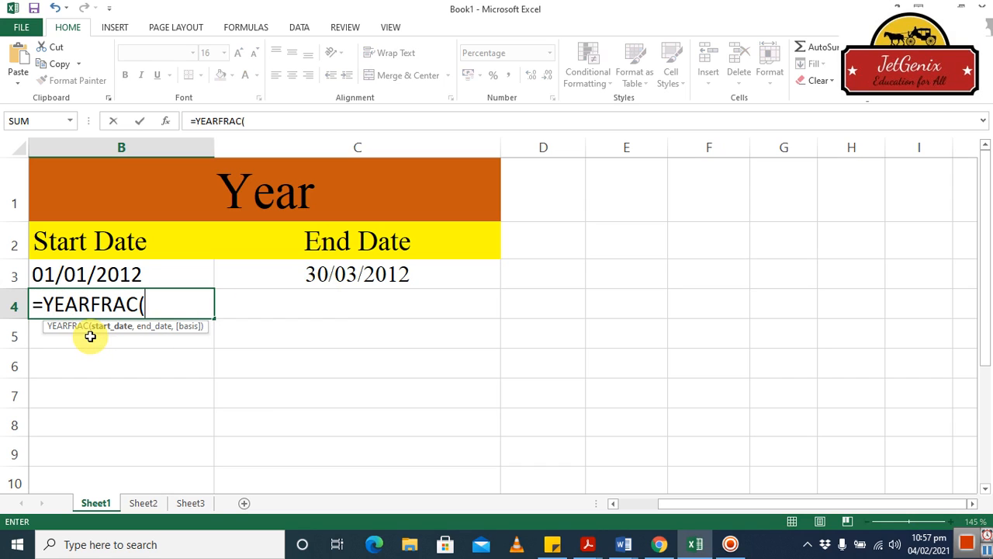
left_click(118, 274)
type(",")
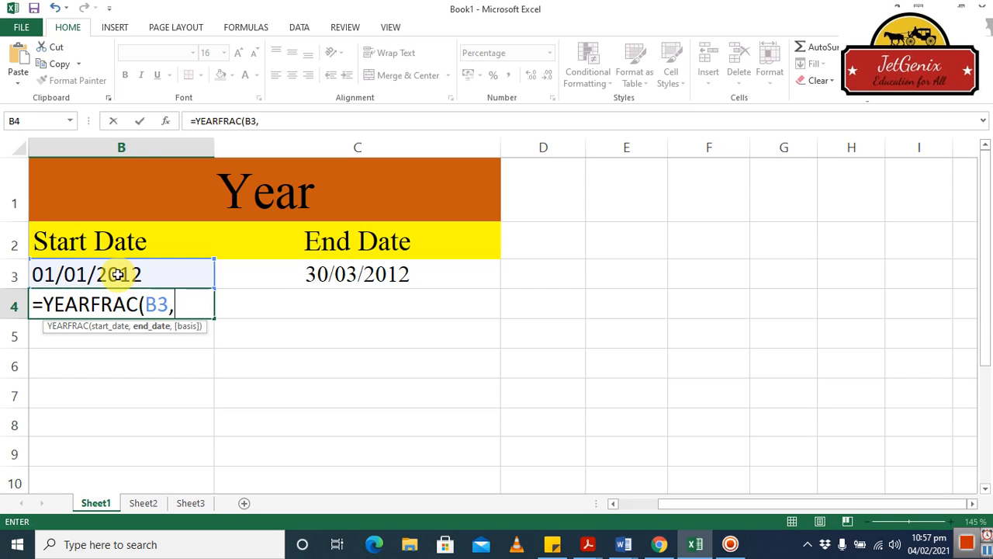
left_click(301, 280)
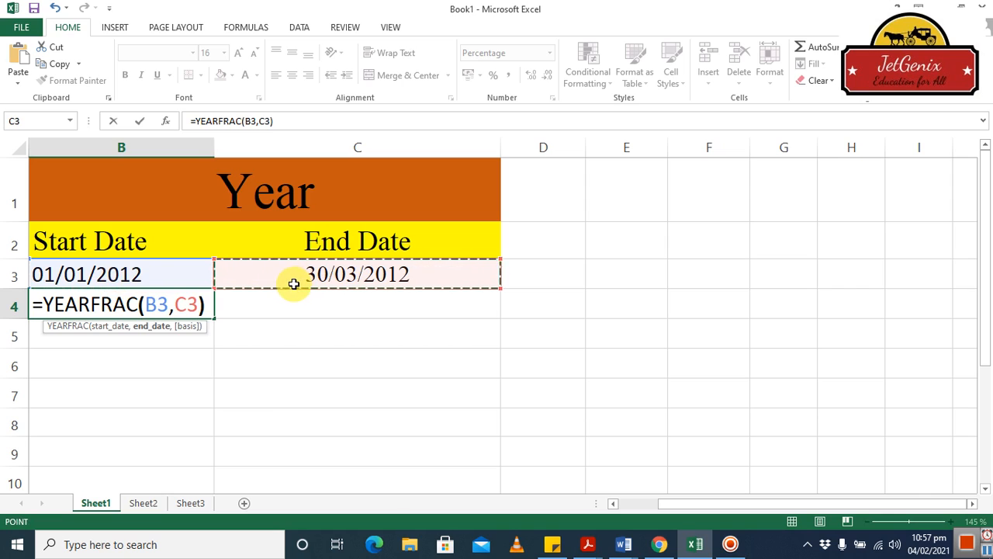
type(")")
key("Return")
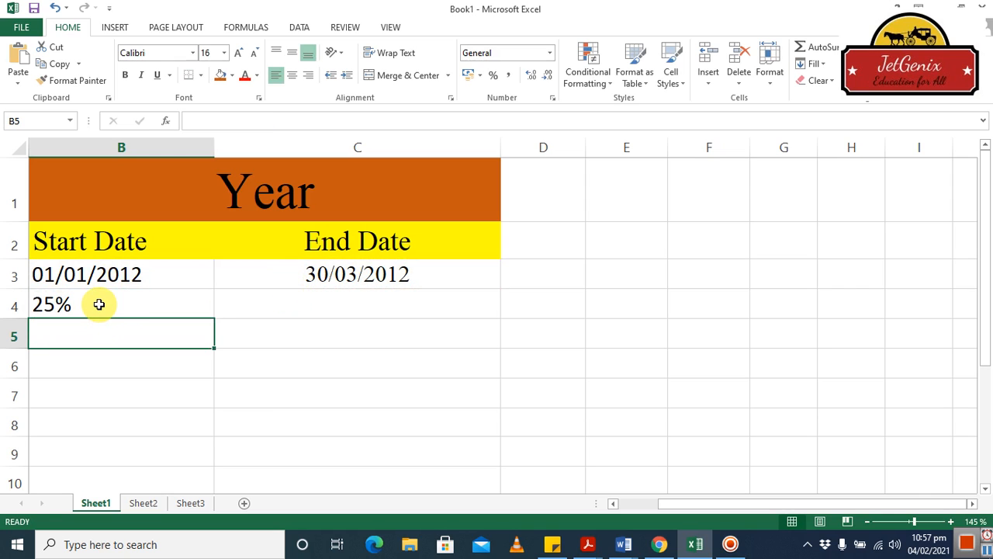
left_click(100, 304)
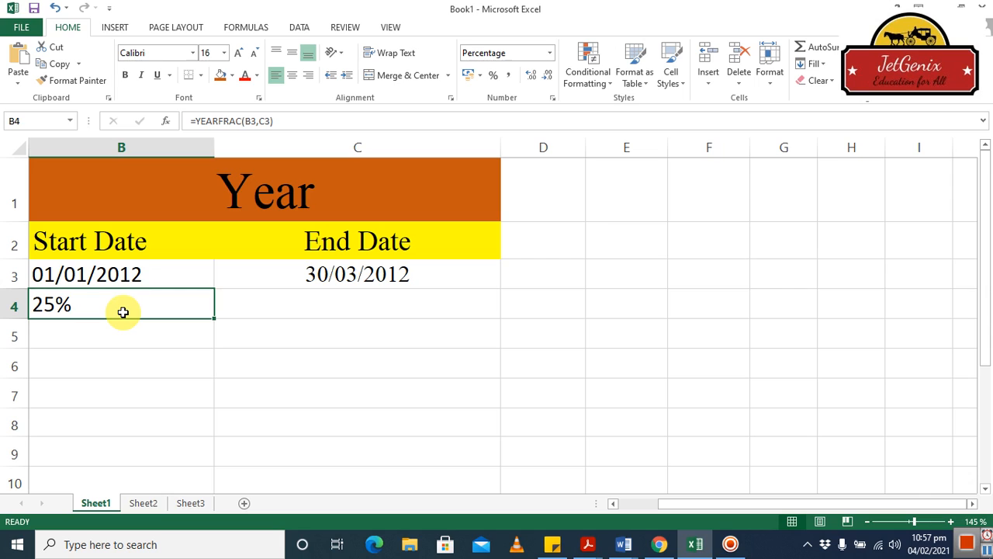
left_click(124, 339)
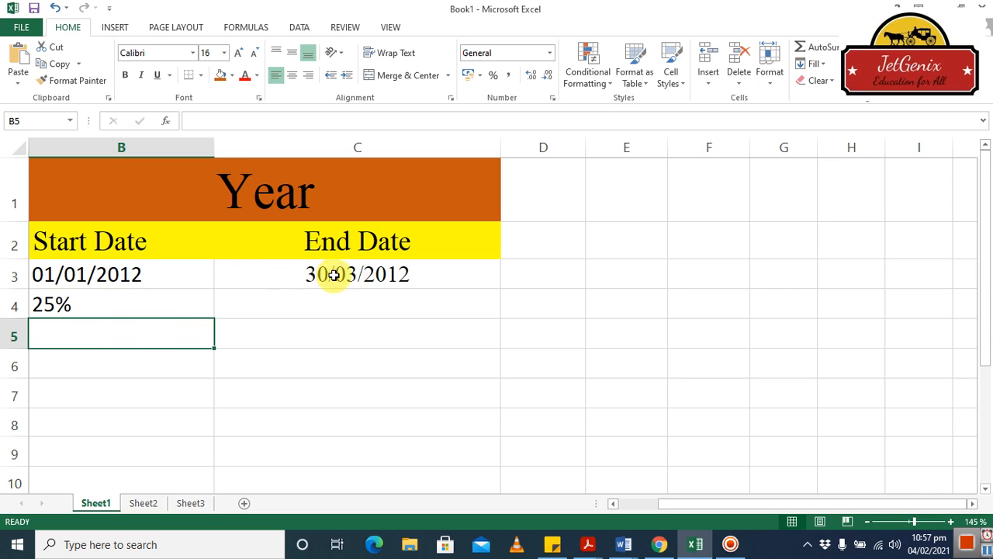
Enter =1-YEARFRAC(B3,C3) in B5 for the remaining fraction of the year.
type("=")
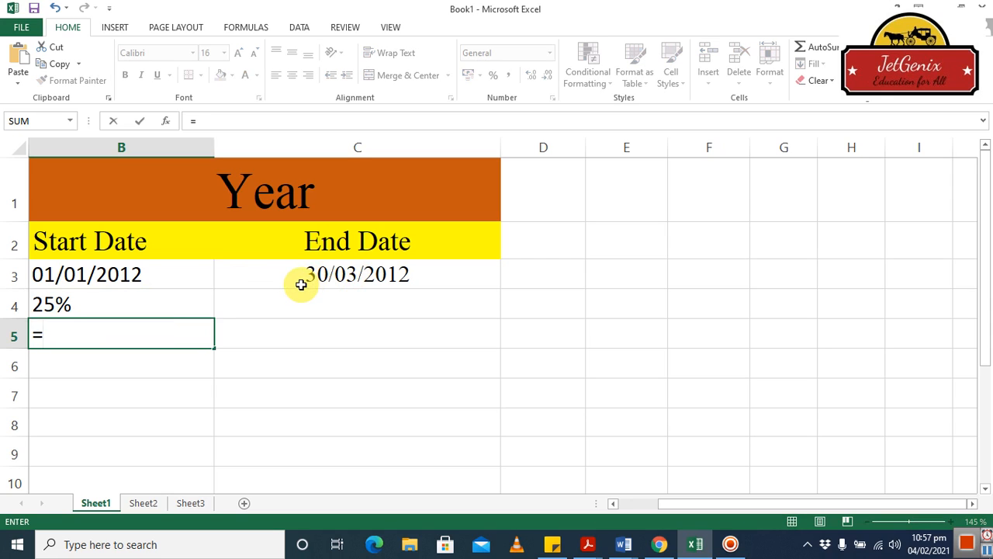
type("1-yea")
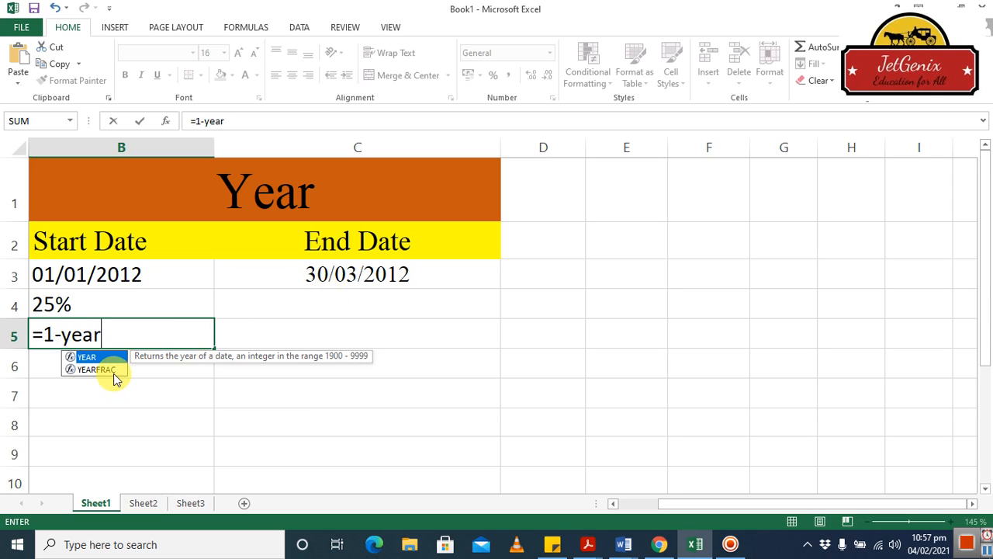
type("r")
left_click(96, 370)
double_click(96, 370)
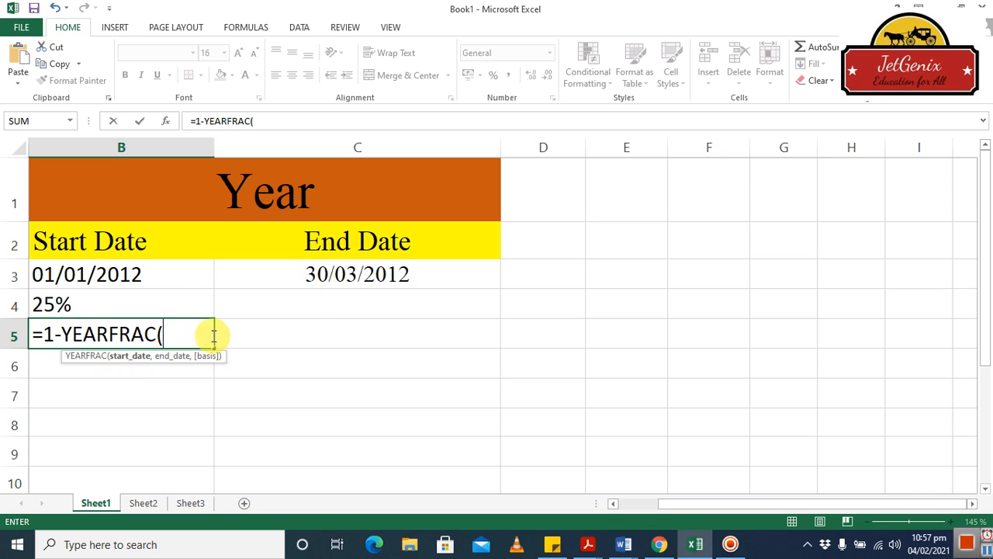
left_click(153, 278)
type(",")
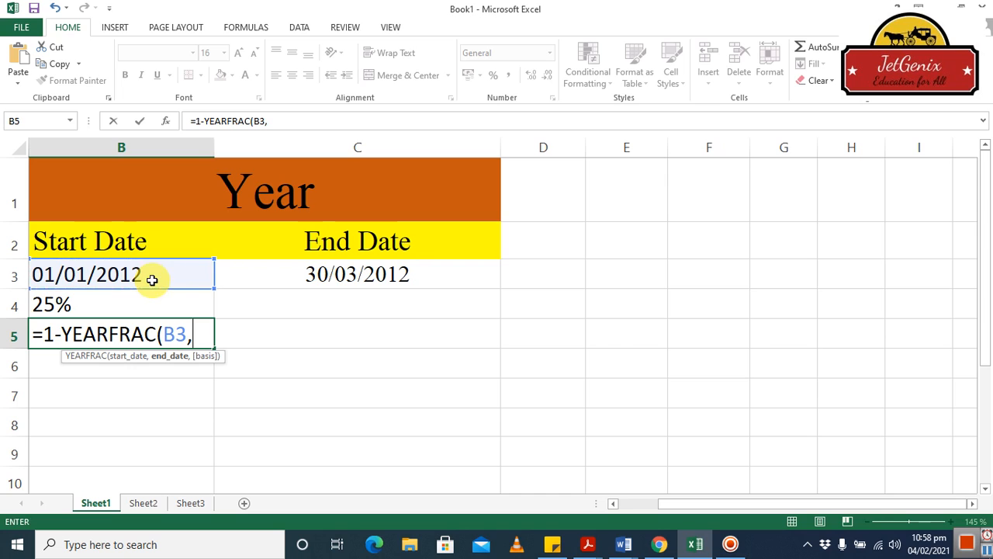
left_click(311, 273)
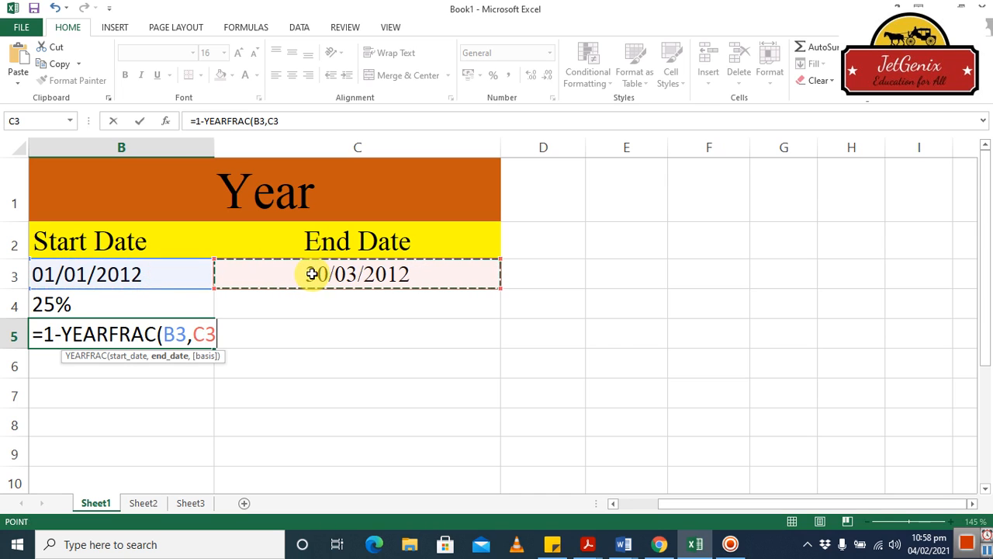
type(")")
key("Return")
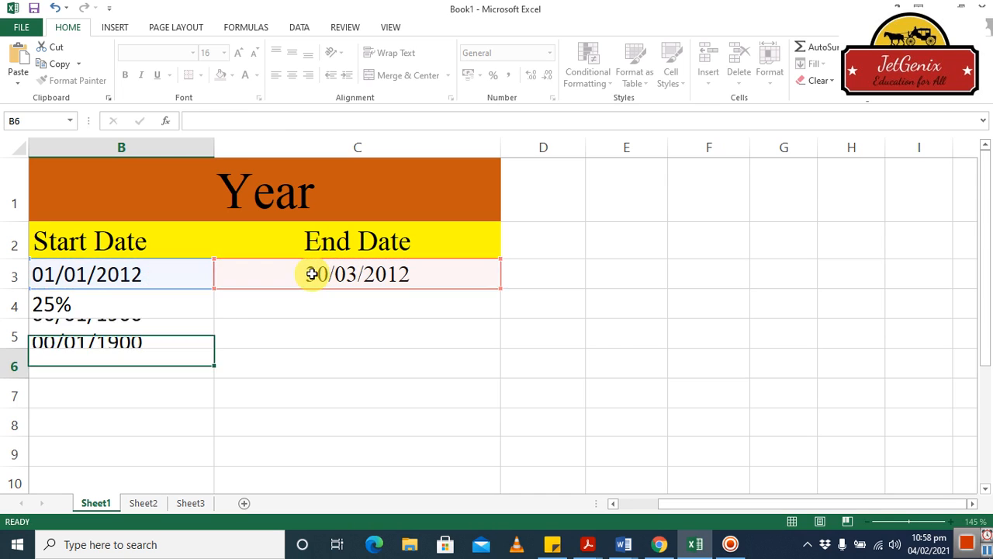
left_click(164, 335)
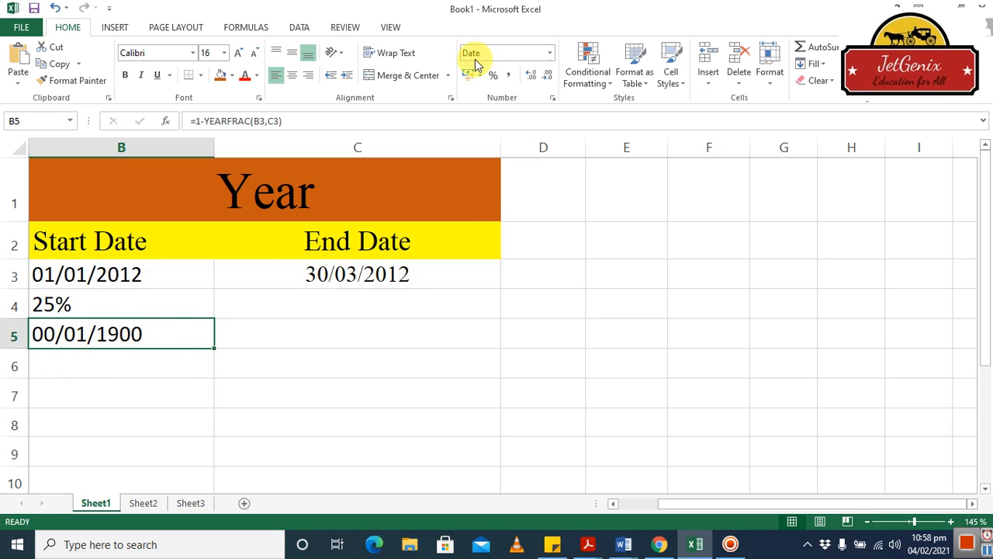
Format B5 as General, then as Percent Style, so it shows 75%.
left_click(537, 54)
left_click(549, 54)
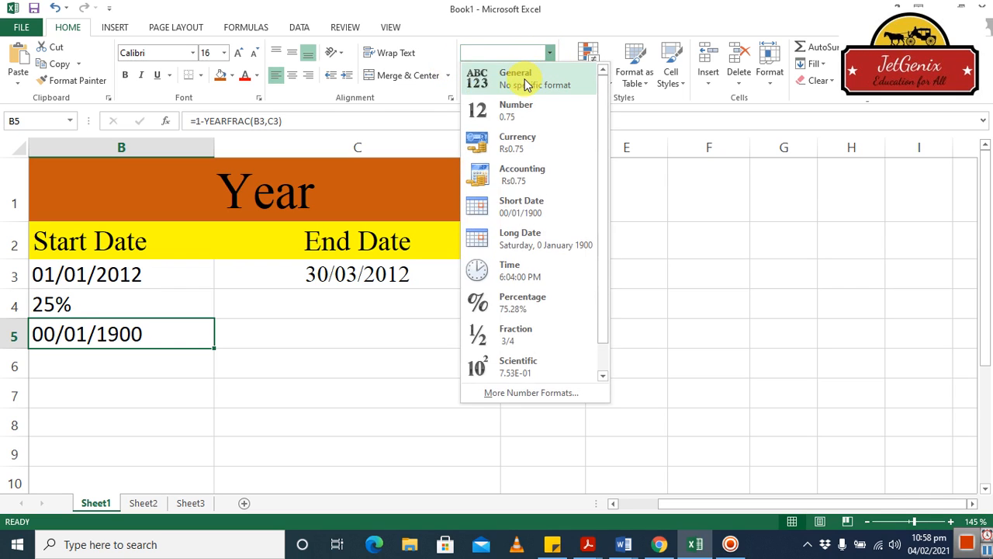
left_click(528, 79)
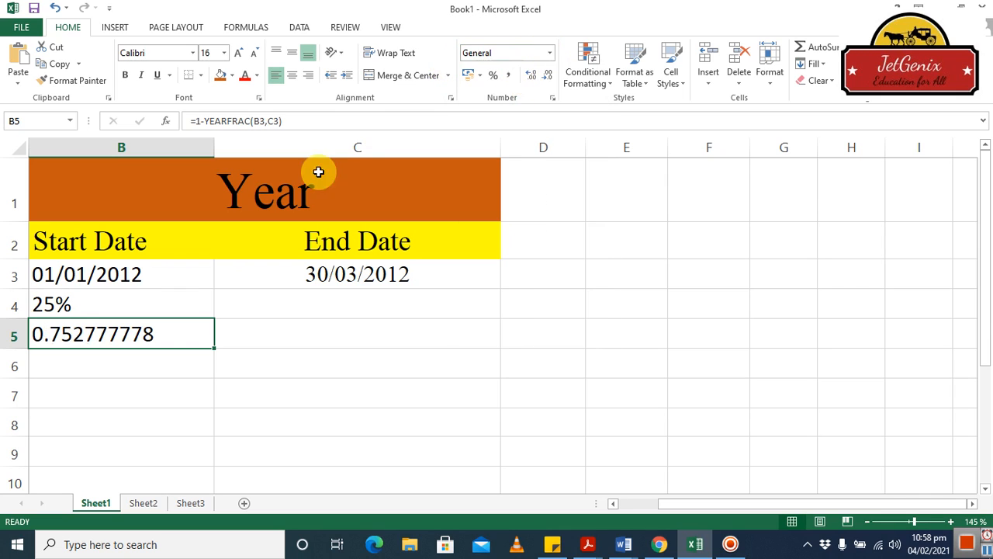
left_click(493, 78)
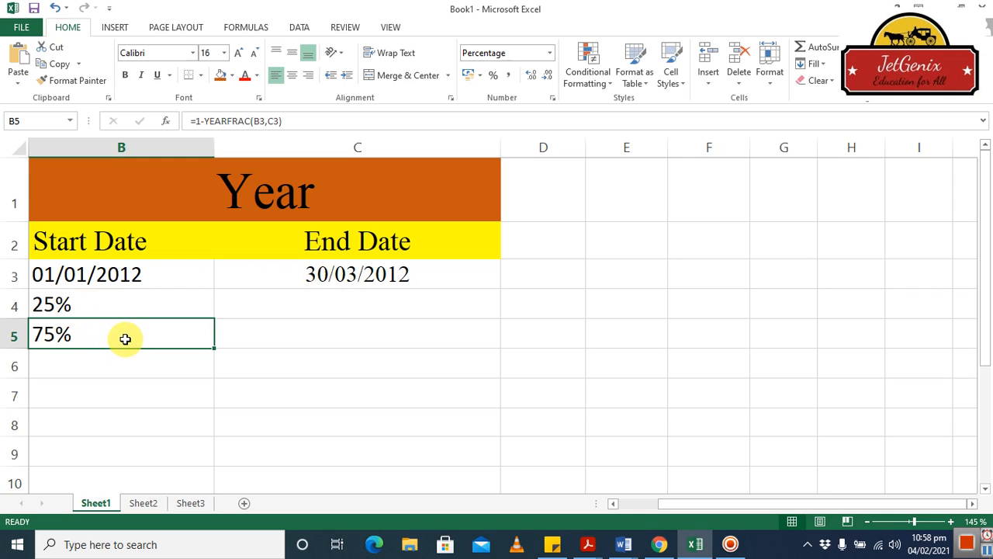
Delete the 1-YEARFRAC formula so B5 is left empty.
key("BackSpace")
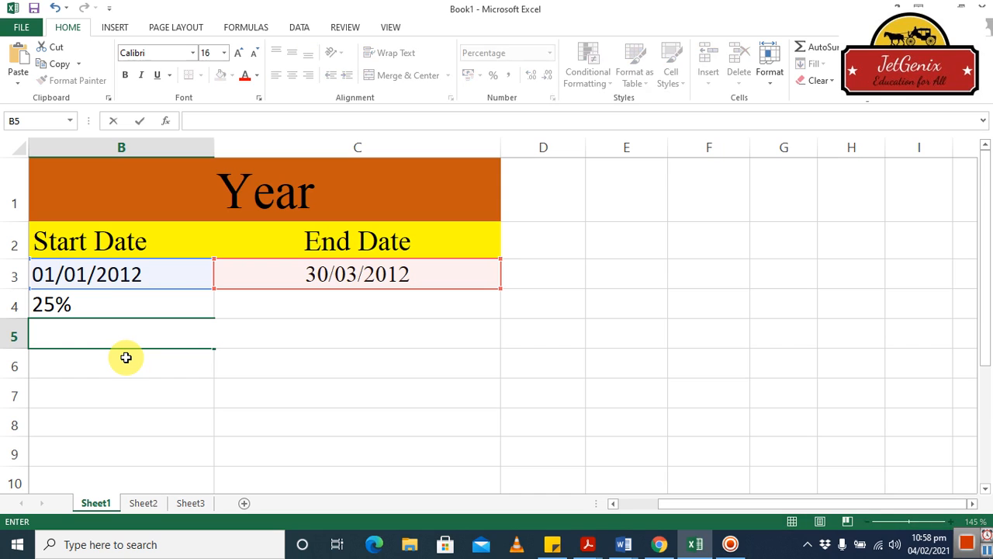
left_click(519, 460)
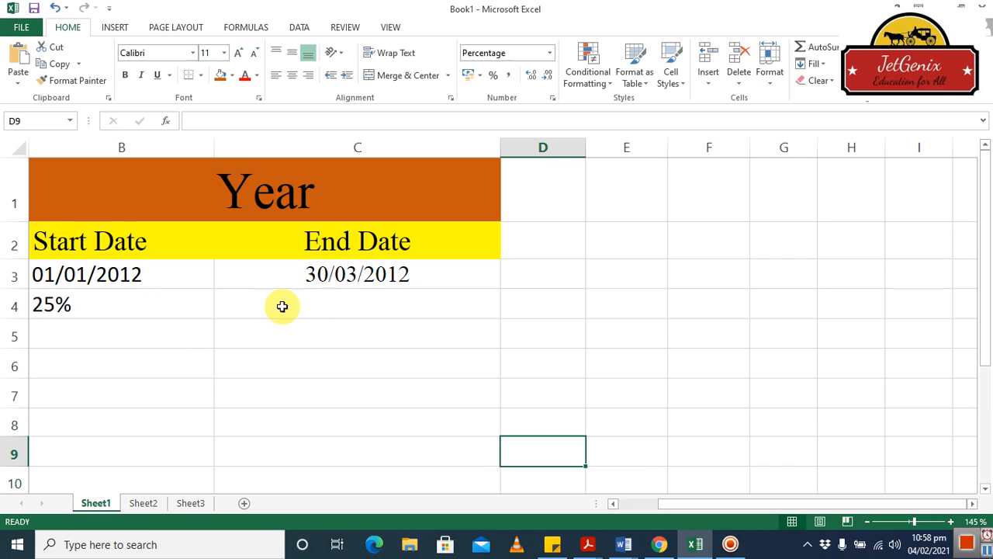
Change the End Date in C3 from 30/03/2012 to 30/06/2012.
left_click(350, 281)
double_click(345, 280)
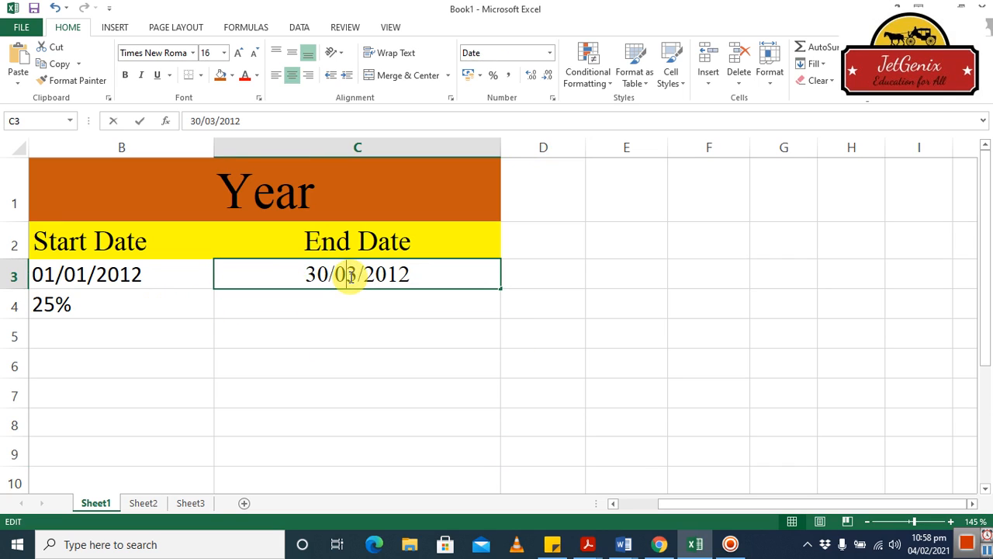
key("Delete")
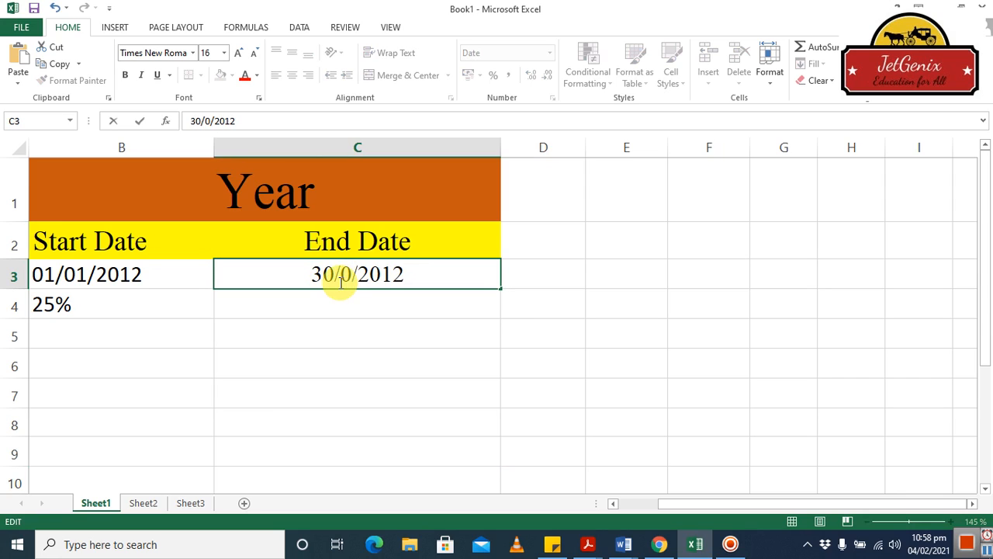
type("6")
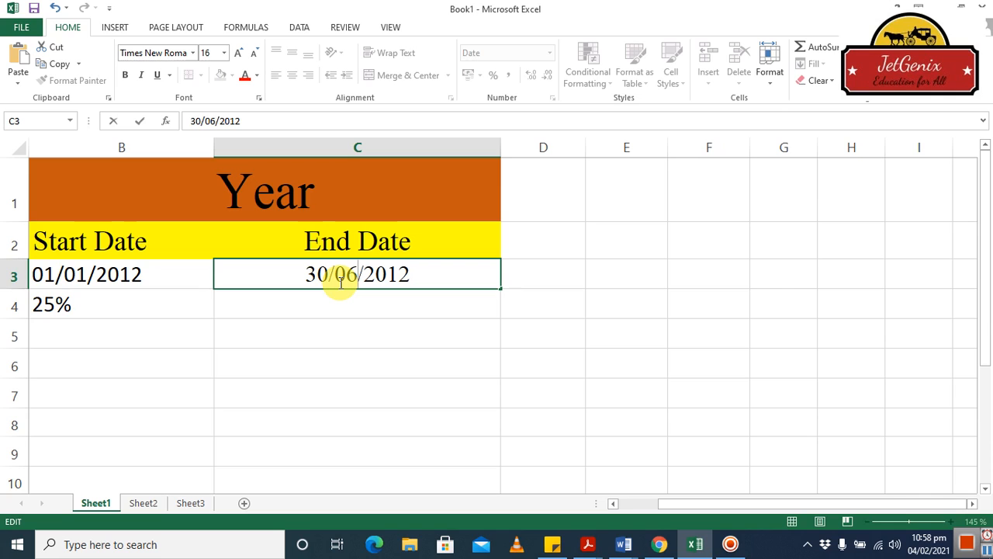
key("Return")
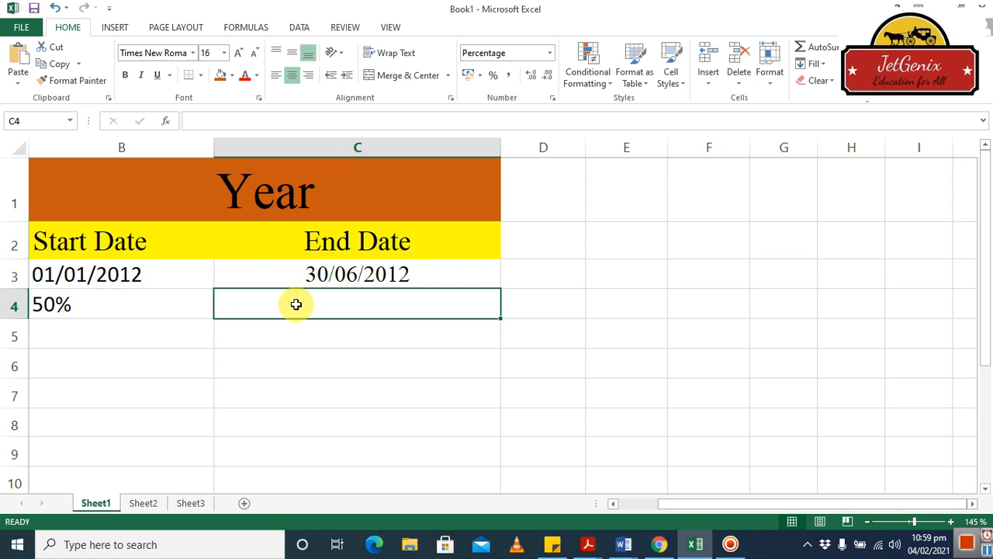
Change the End Date to 19/07/2012 so B4 updates to 55%.
double_click(324, 278)
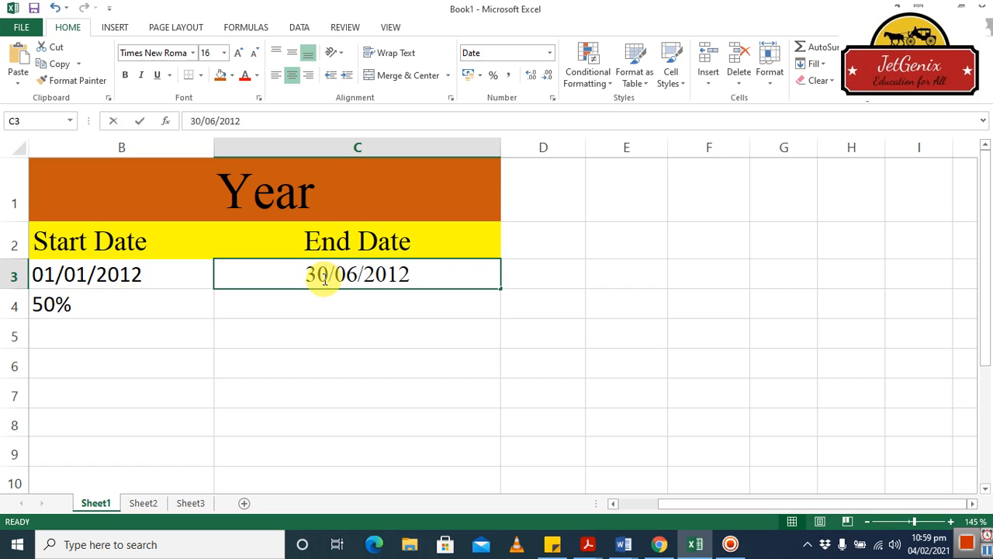
key("BackSpace")
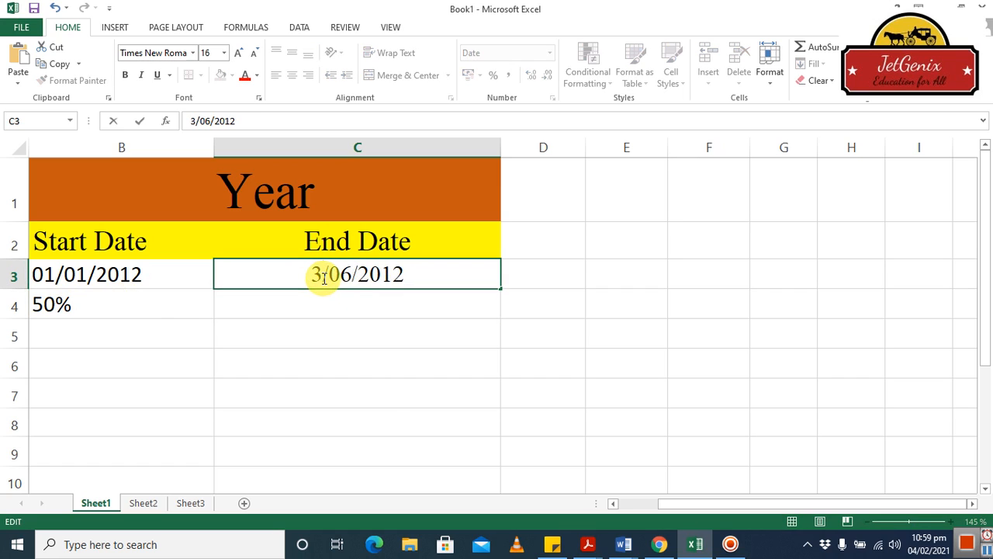
key("BackSpace")
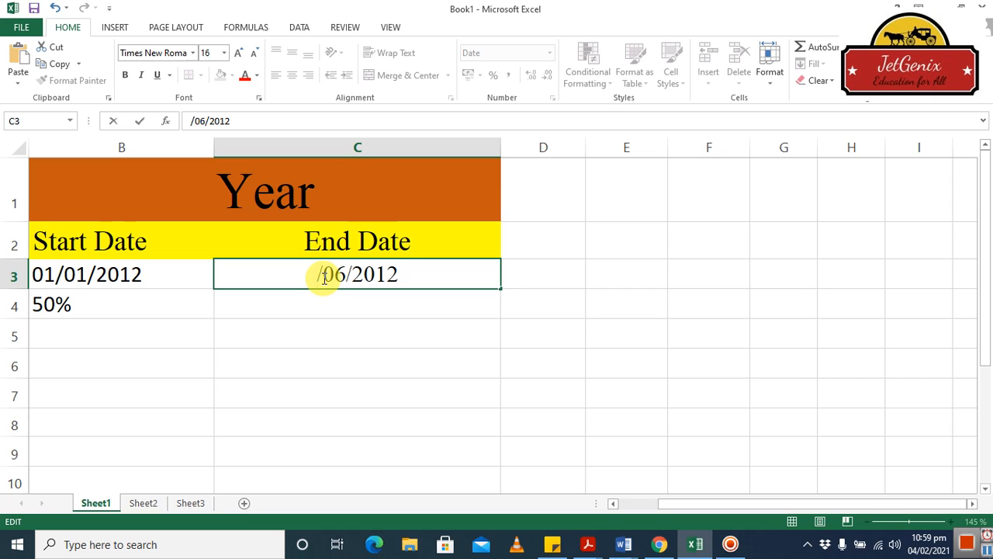
type("19")
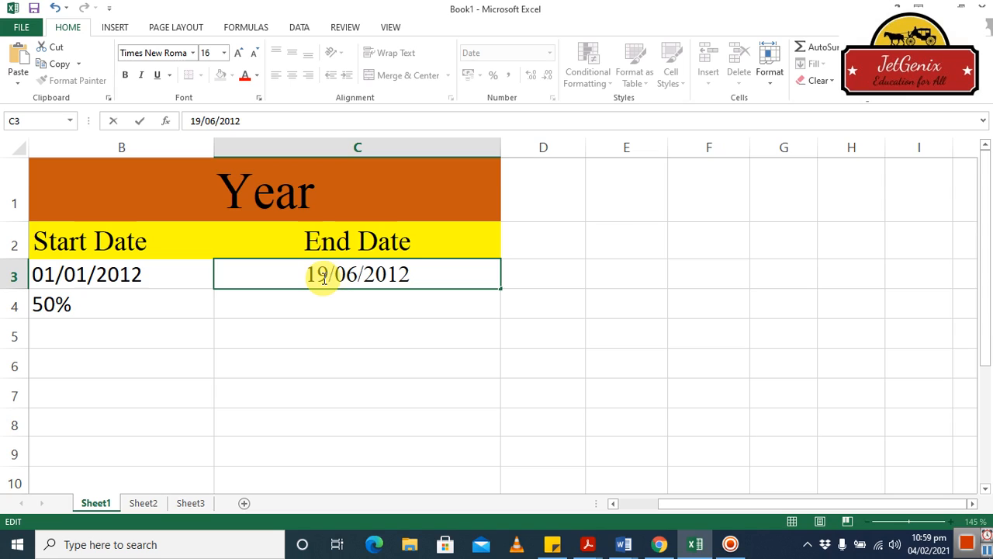
key("Right")
key("Right")
key("Right")
key("BackSpace")
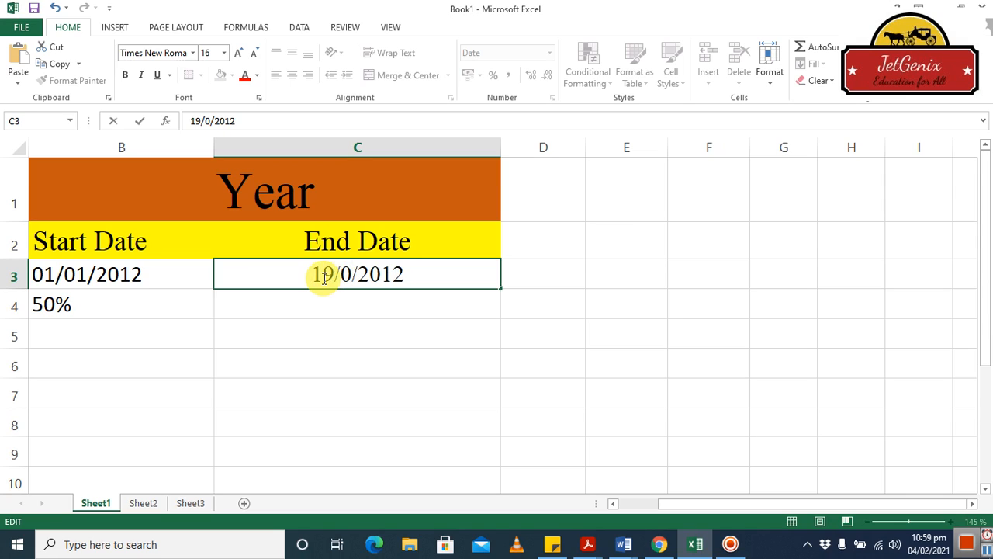
type("7")
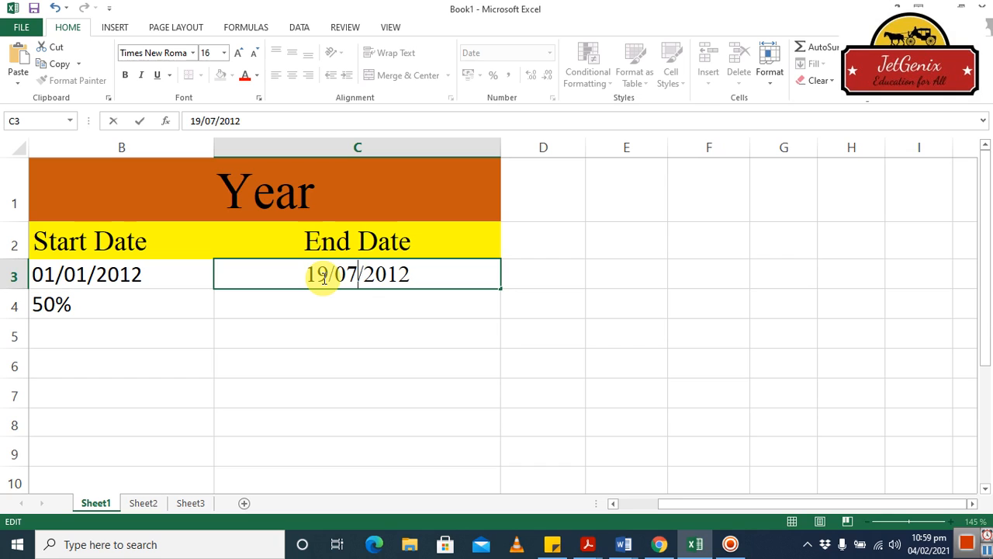
key("Return")
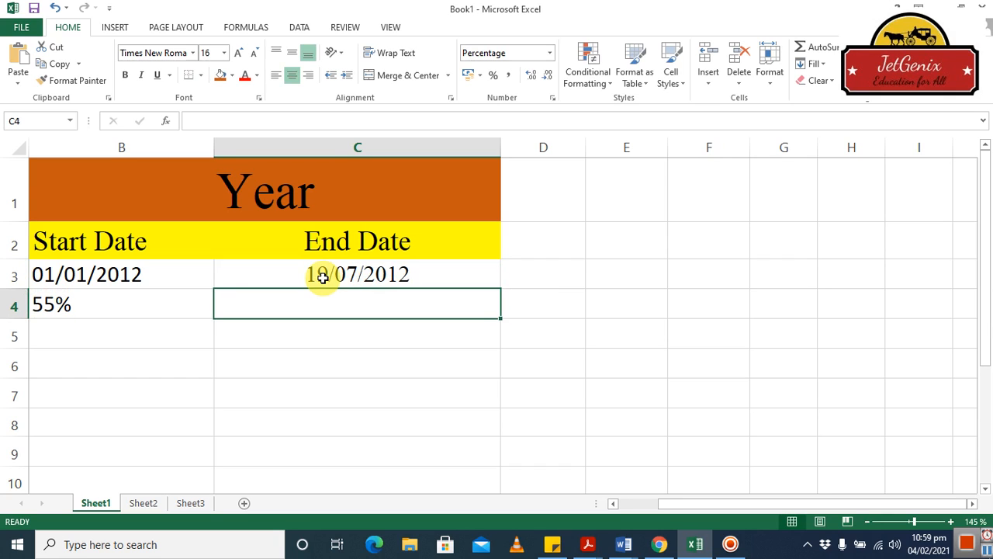
left_click(75, 307)
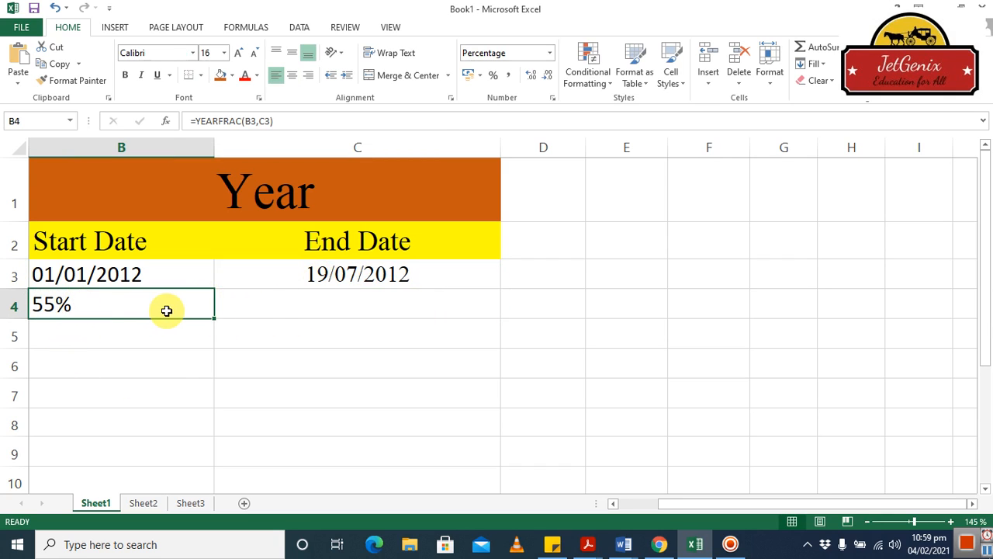
Show B4 as 55.000% with three decimal places, then go through Sheet2 to Sheet3.
left_click(530, 78)
left_click(530, 79)
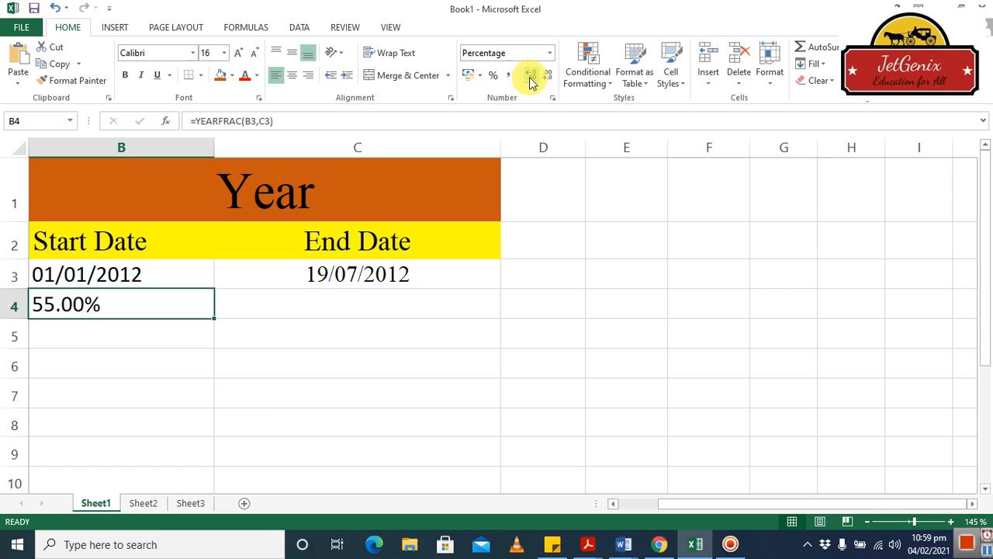
left_click(531, 79)
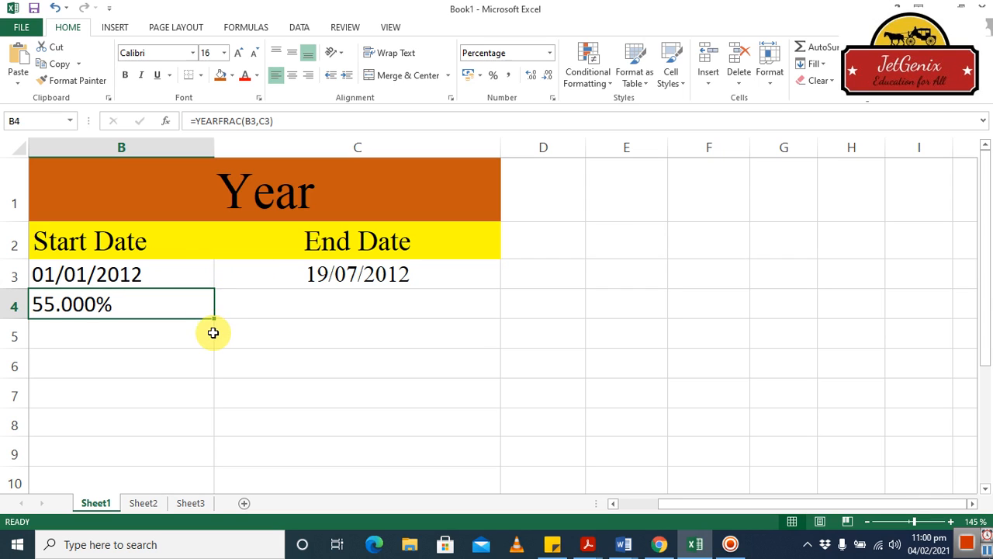
left_click(144, 502)
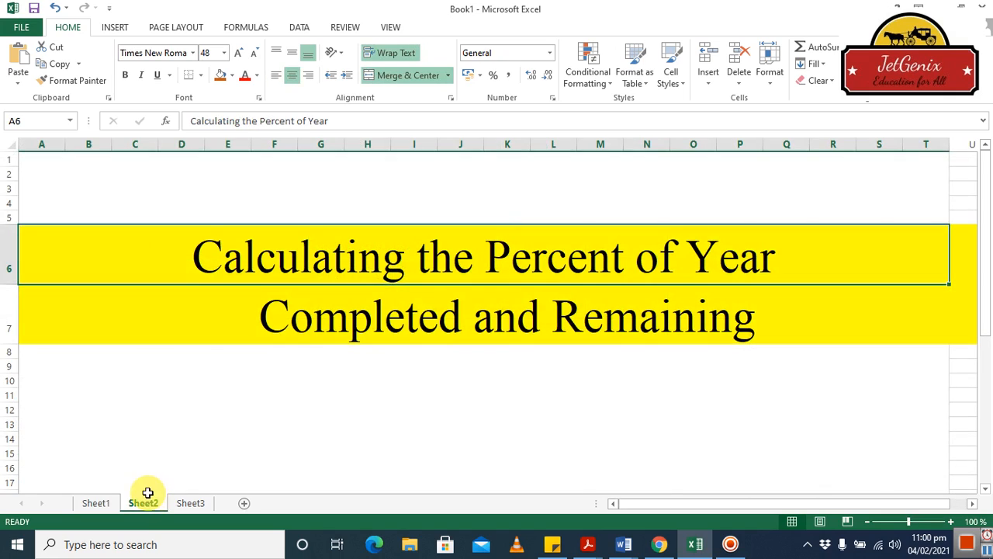
left_click(194, 502)
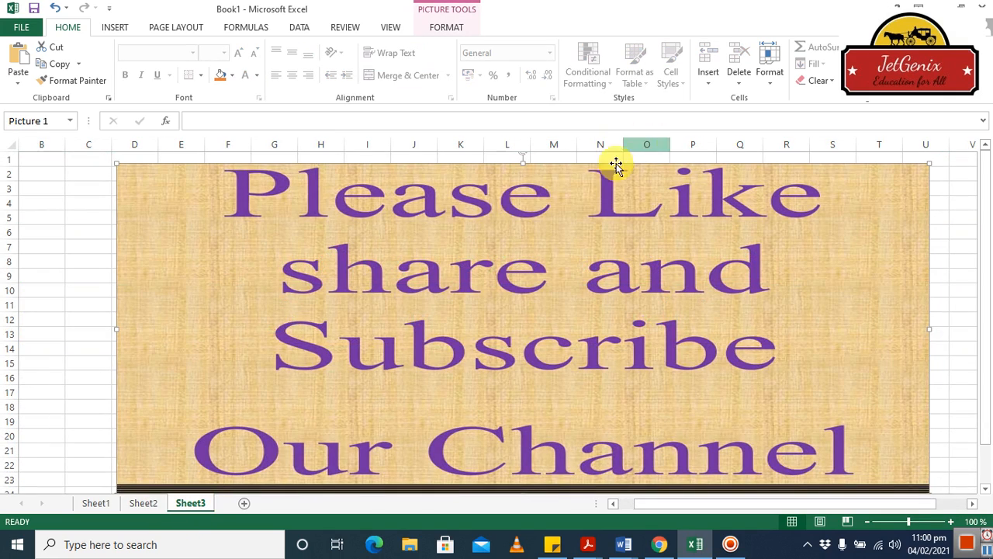